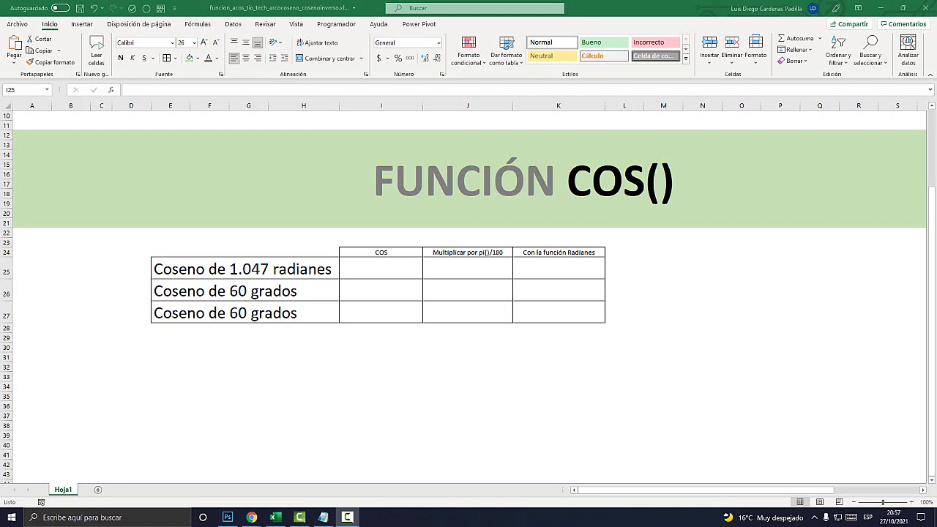
# Select cells in and below the empty cosine table, ending on I29
pyautogui.click(467, 269)
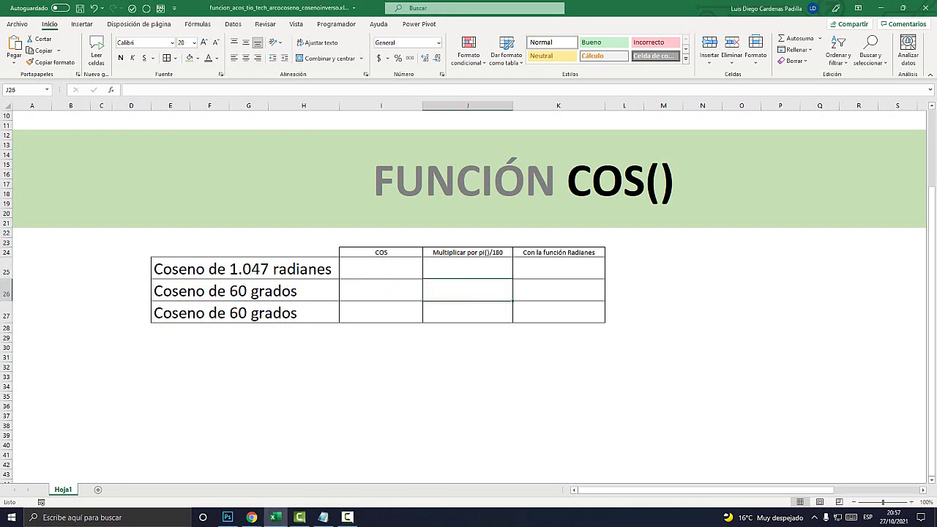
pyautogui.click(467, 356)
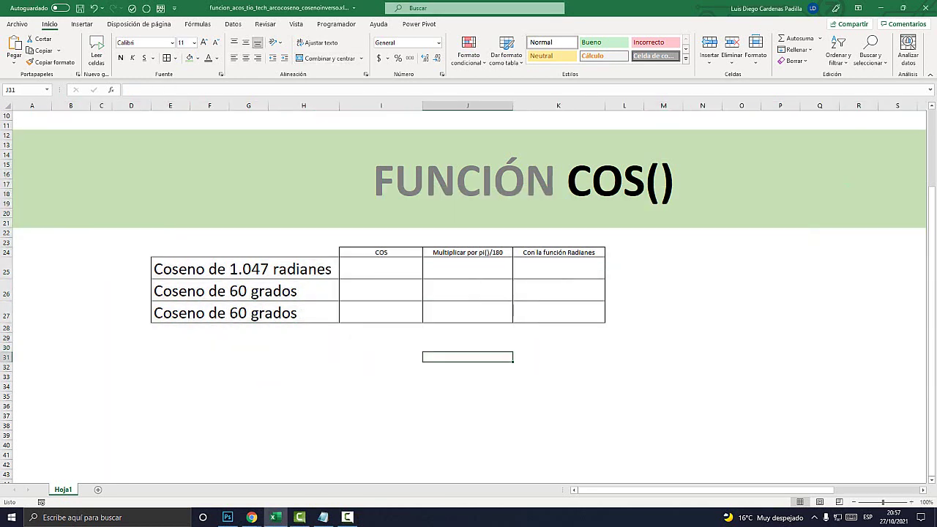
pyautogui.click(467, 386)
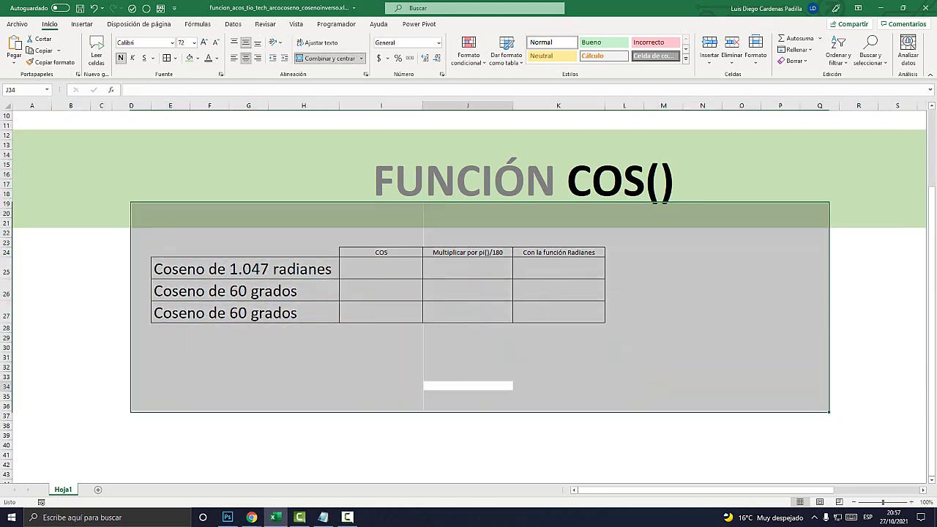
pyautogui.click(381, 357)
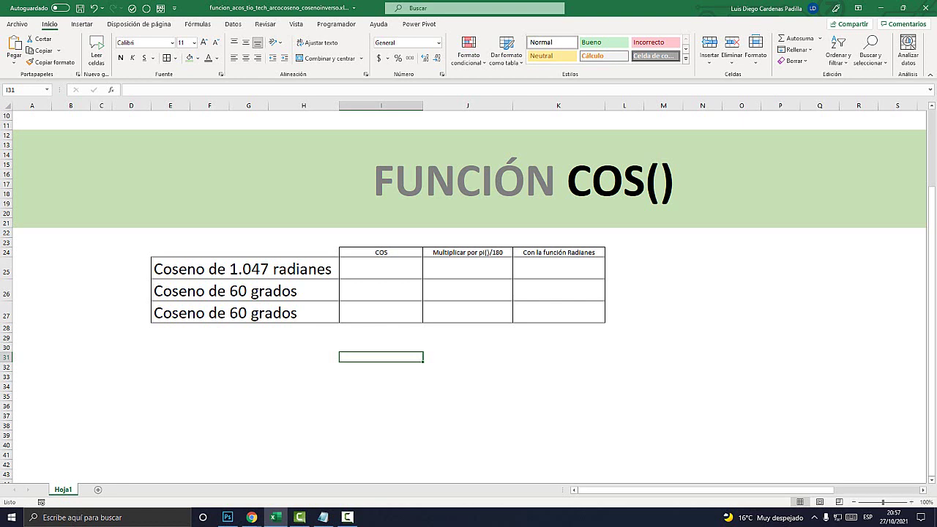
pyautogui.press('Up')
pyautogui.press('Up')
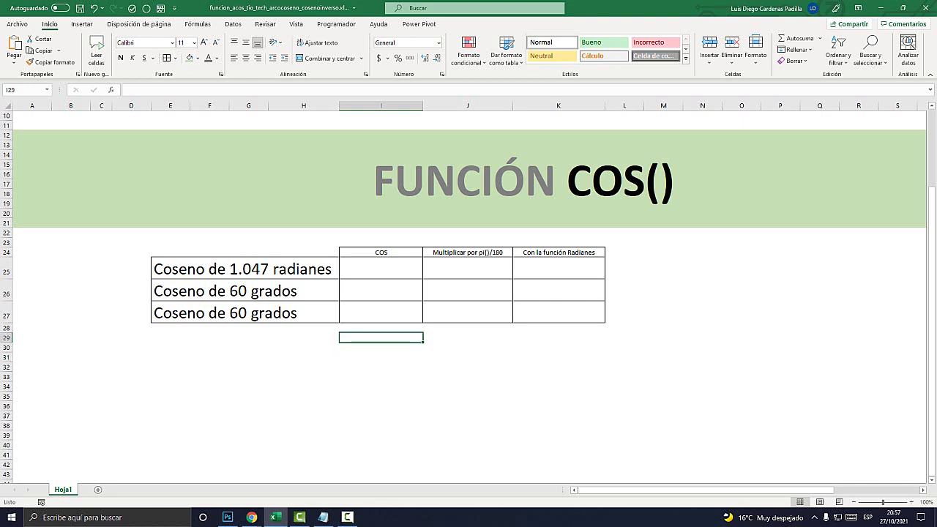
# Inspect the FUNCIÓN COS() title text without changing it, then switch to the COS help page
pyautogui.doubleClick(619, 179)
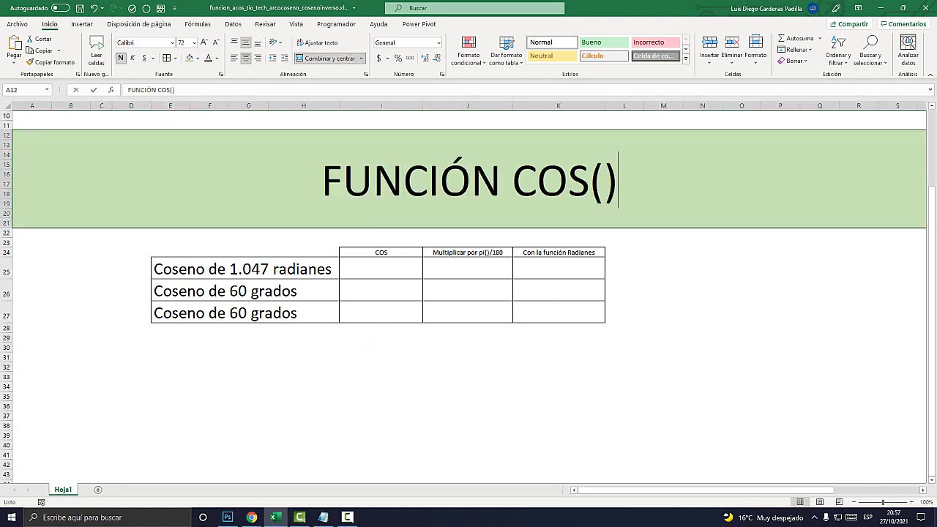
pyautogui.click(403, 179)
pyautogui.moveTo(322, 180); pyautogui.dragTo(373, 180)
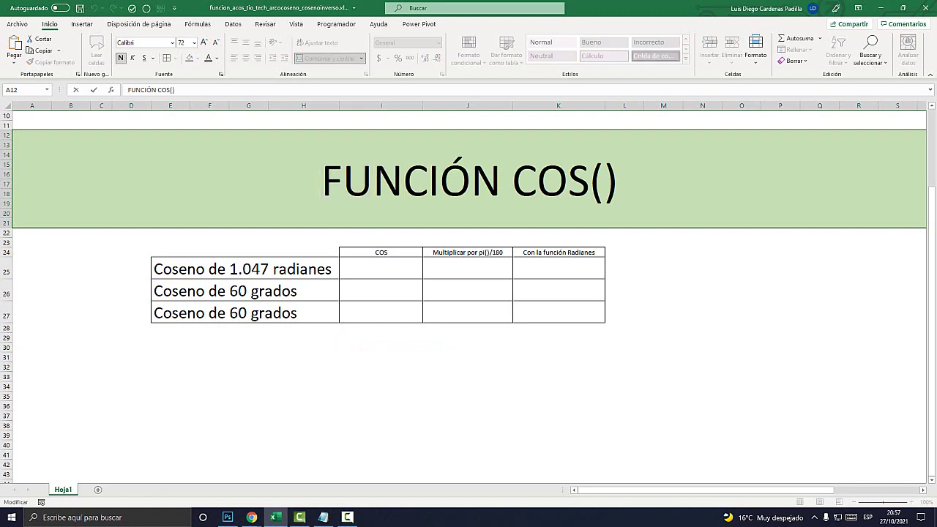
pyautogui.moveTo(513, 179); pyautogui.dragTo(619, 179)
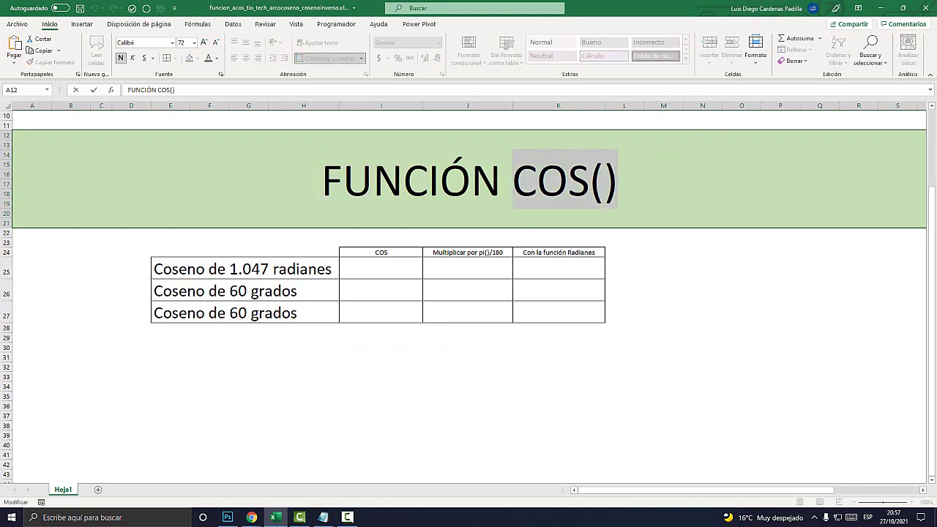
pyautogui.click(467, 396)
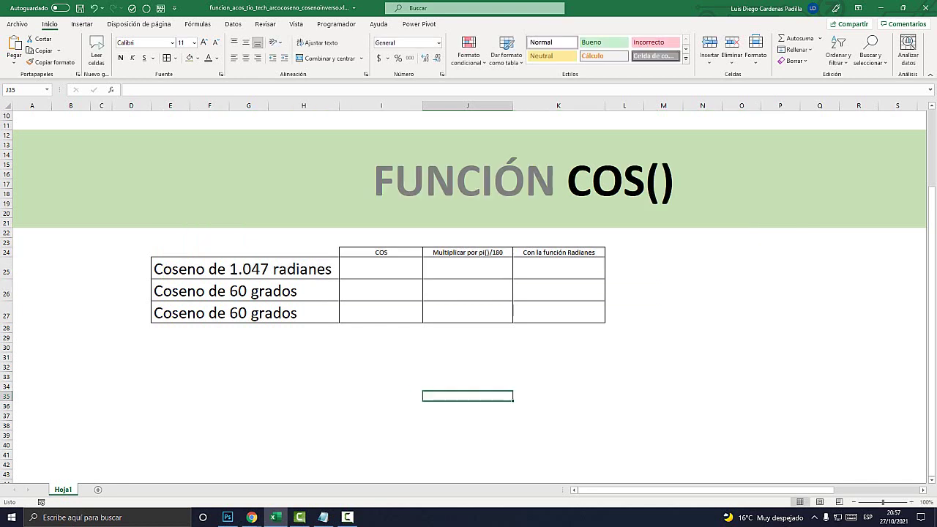
pyautogui.hotkey('alt', 'Tab')
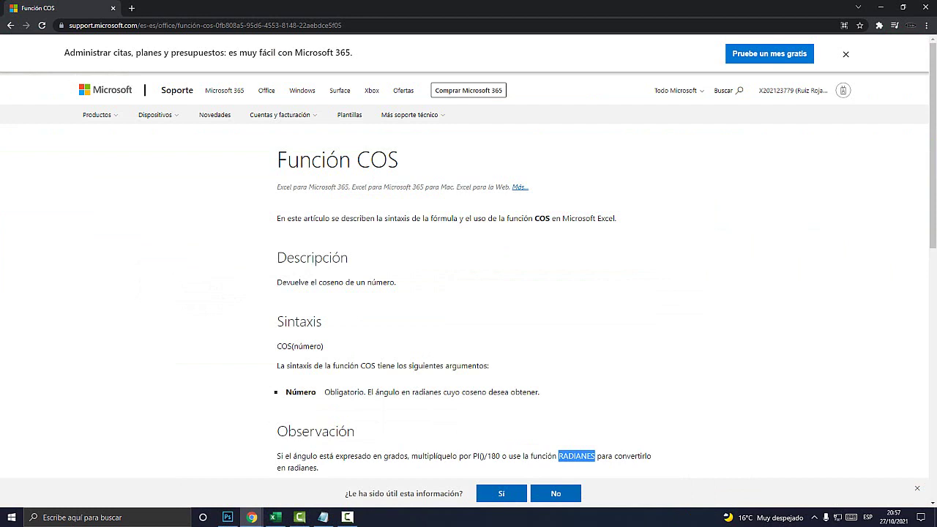
# Highlight the Función COS heading and its Descripción section
pyautogui.moveTo(277, 159); pyautogui.dragTo(400, 160)
pyautogui.click(439, 160)
pyautogui.doubleClick(312, 258)
pyautogui.moveTo(277, 282); pyautogui.dragTo(396, 282)
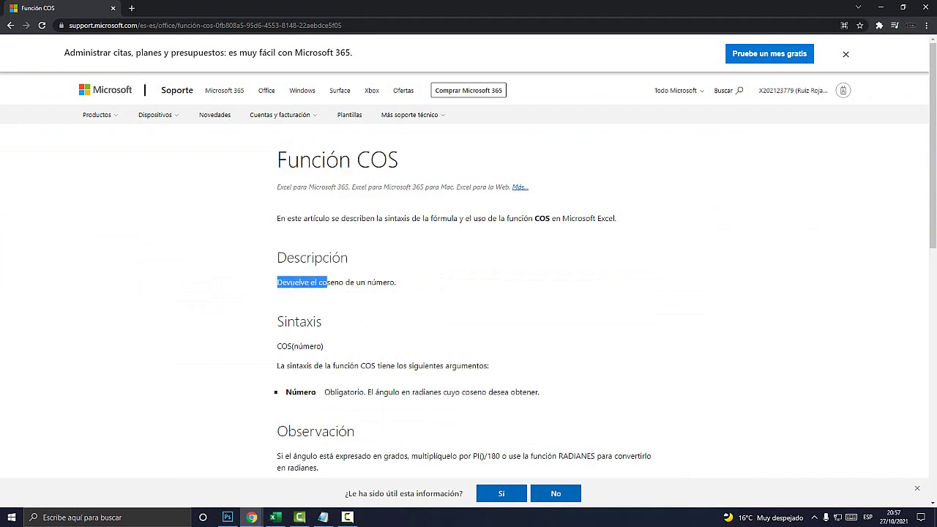
pyautogui.scroll(-2, 396, 282)
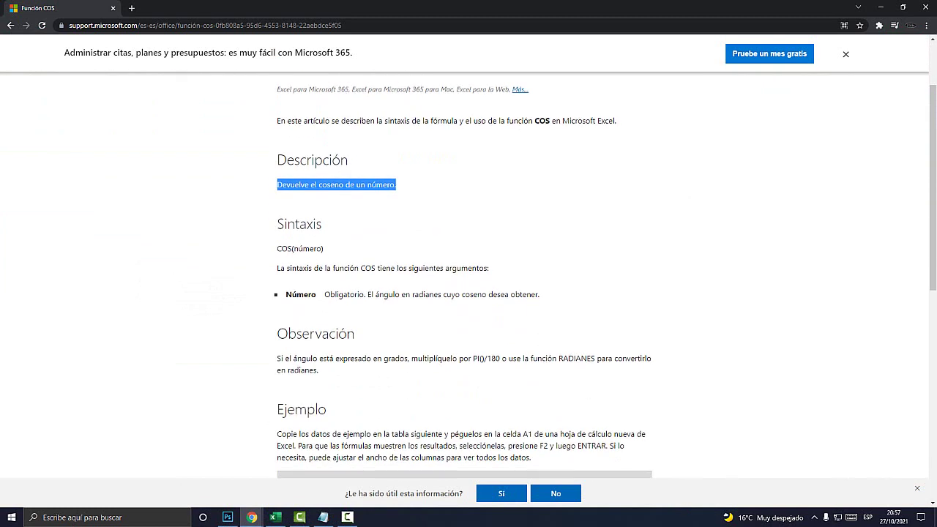
# Highlight the syntax, the Número argument, the degrees note and the RADIANES function name
pyautogui.moveTo(276, 248); pyautogui.dragTo(292, 248)
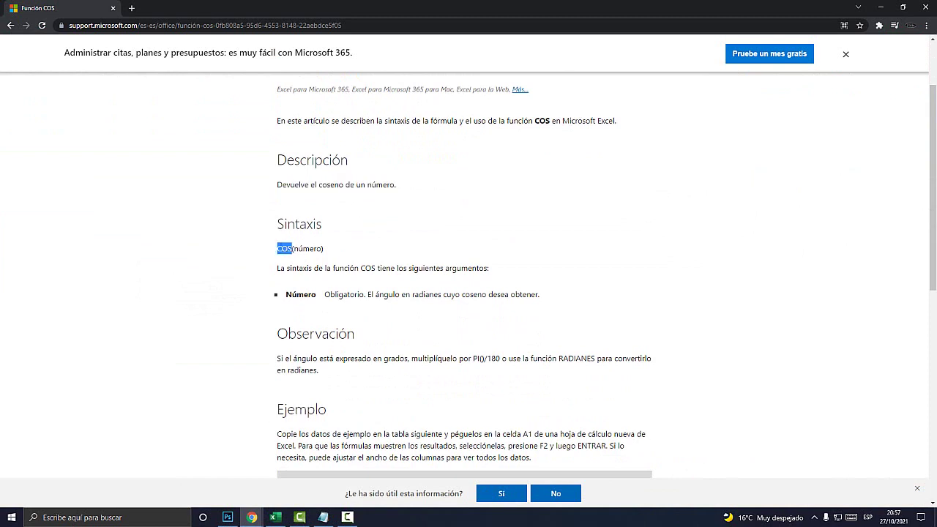
pyautogui.moveTo(286, 294); pyautogui.dragTo(520, 294)
pyautogui.scroll(-1, 520, 294)
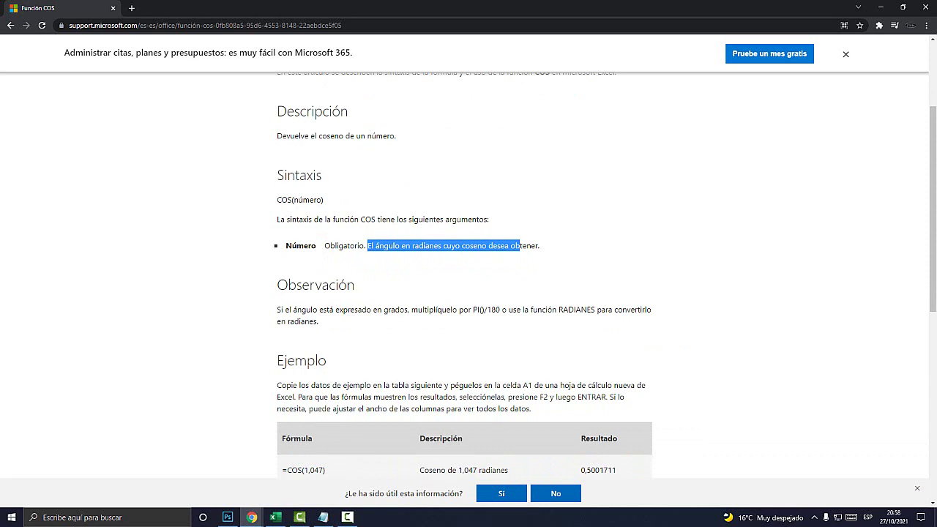
pyautogui.moveTo(276, 310); pyautogui.dragTo(480, 310)
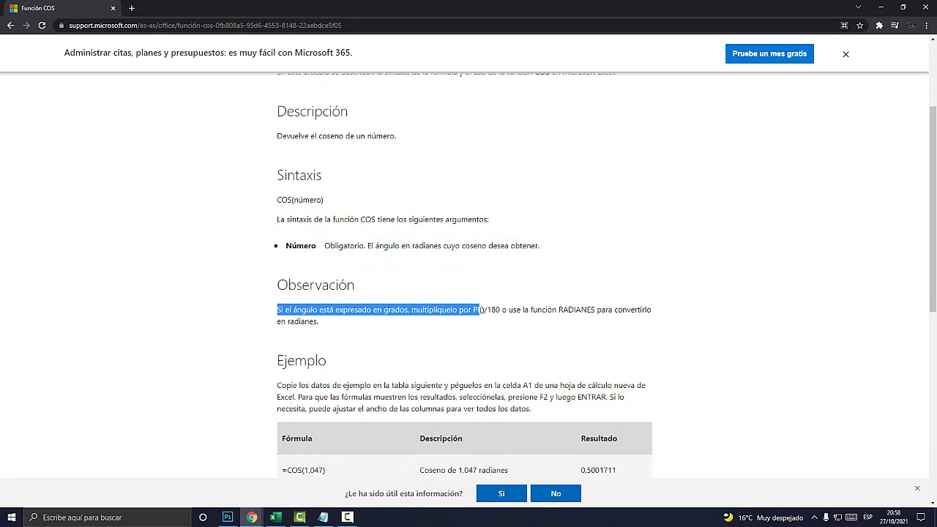
pyautogui.moveTo(559, 310); pyautogui.dragTo(596, 310)
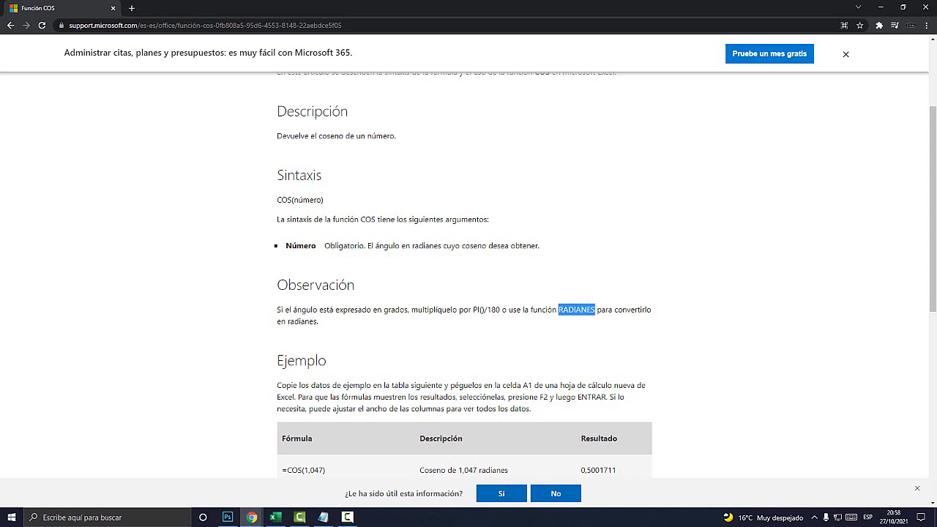
# Back in Excel, review the row labels, ending on Coseno de 1.047 radianes
pyautogui.click(275, 517)
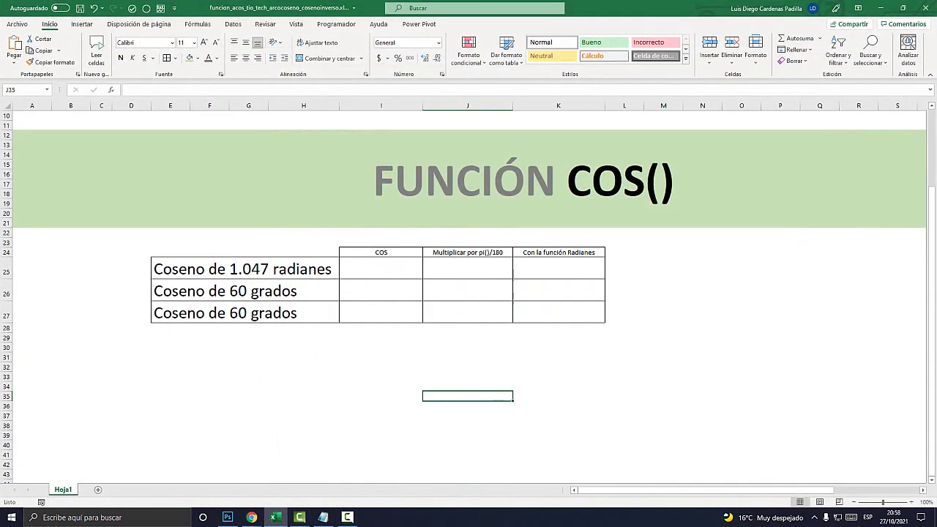
pyautogui.click(245, 269)
pyautogui.press('Down')
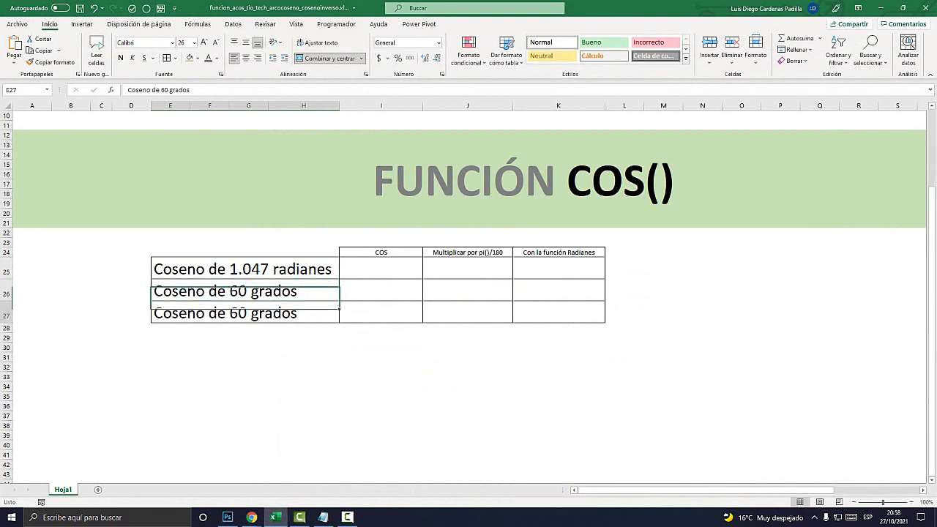
pyautogui.press('Down')
pyautogui.press('Up')
pyautogui.press('Up')
pyautogui.press('Down')
pyautogui.press('Down')
pyautogui.press('Up')
pyautogui.press('Up')
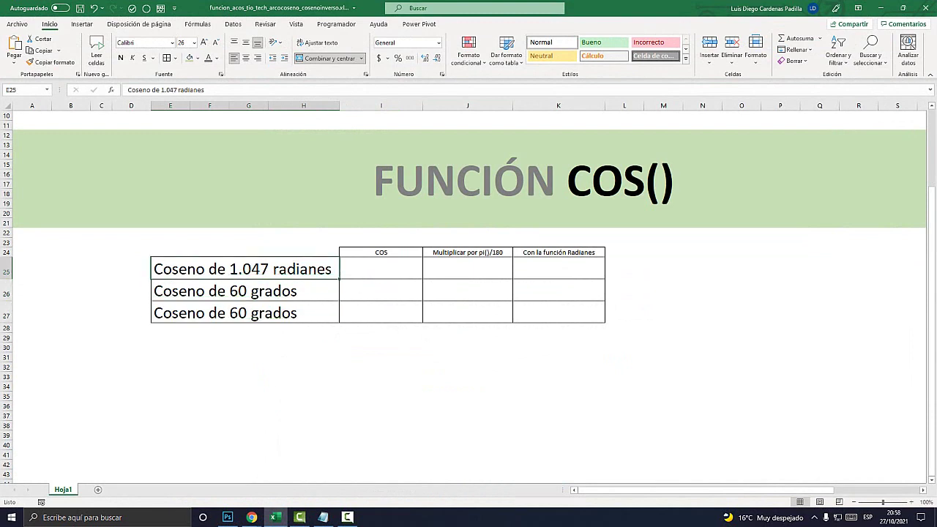
# Enter =COS(1.047) in cell I25 to get 0.500171
pyautogui.click(380, 269)
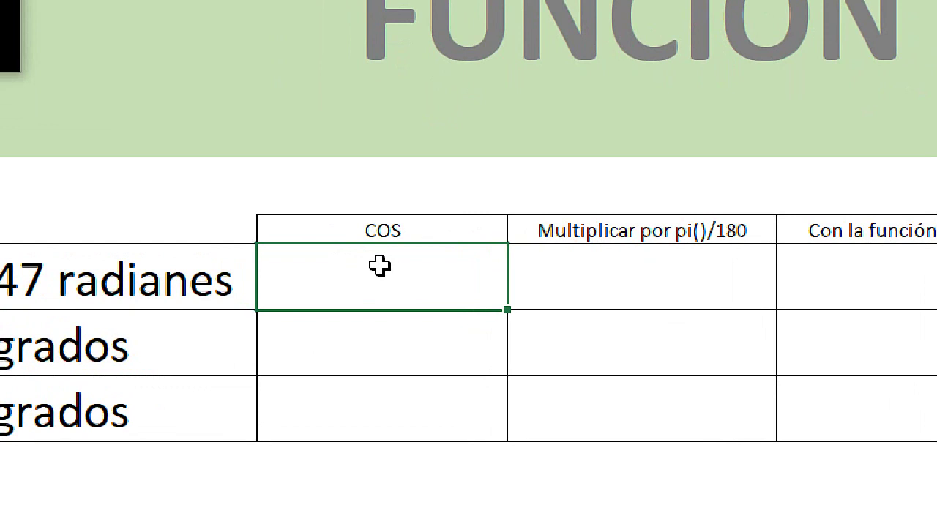
pyautogui.doubleClick(380, 265)
pyautogui.write('=')
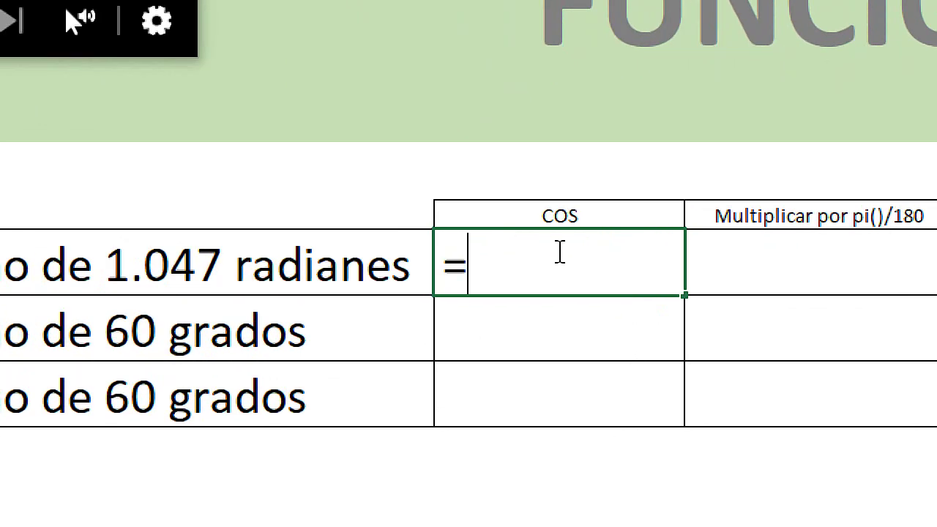
pyautogui.write('COS(')
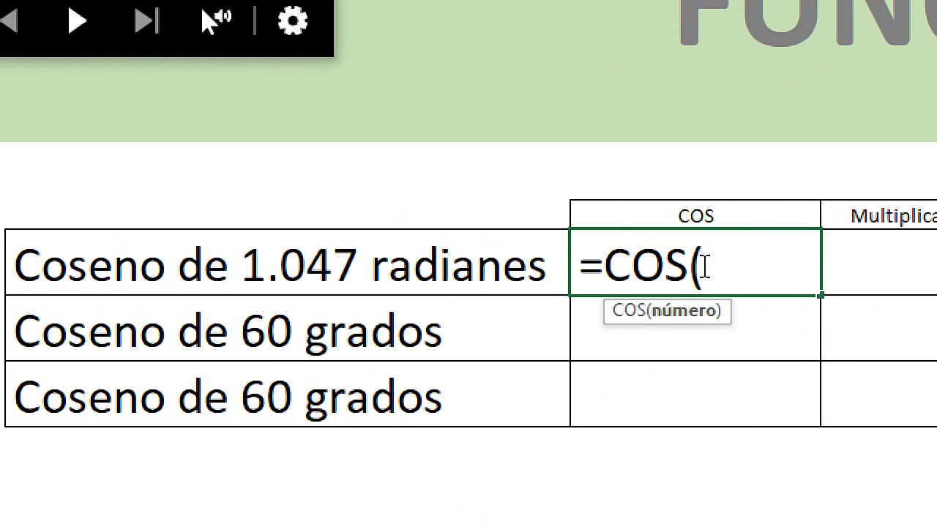
pyautogui.write('1')
pyautogui.write('.04')
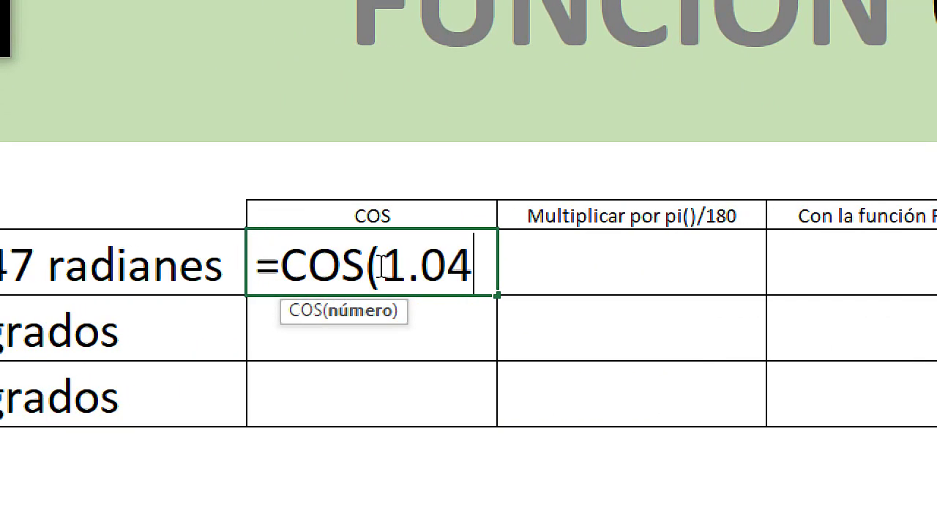
pyautogui.write('7)')
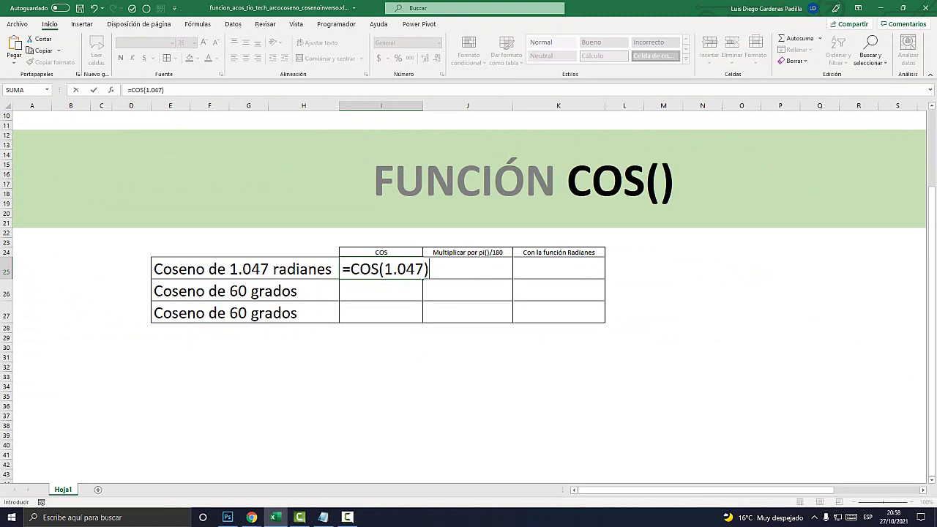
pyautogui.press('Return')
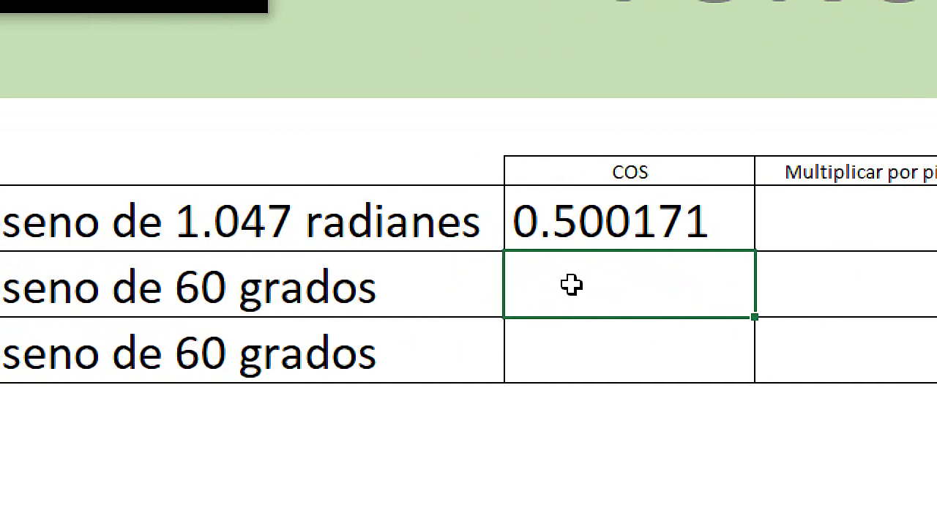
# Cancel an unfinished entry in the 60-degree cell and check the Multiplicar por pi()/180 heading
pyautogui.doubleClick(572, 285)
pyautogui.write('=')
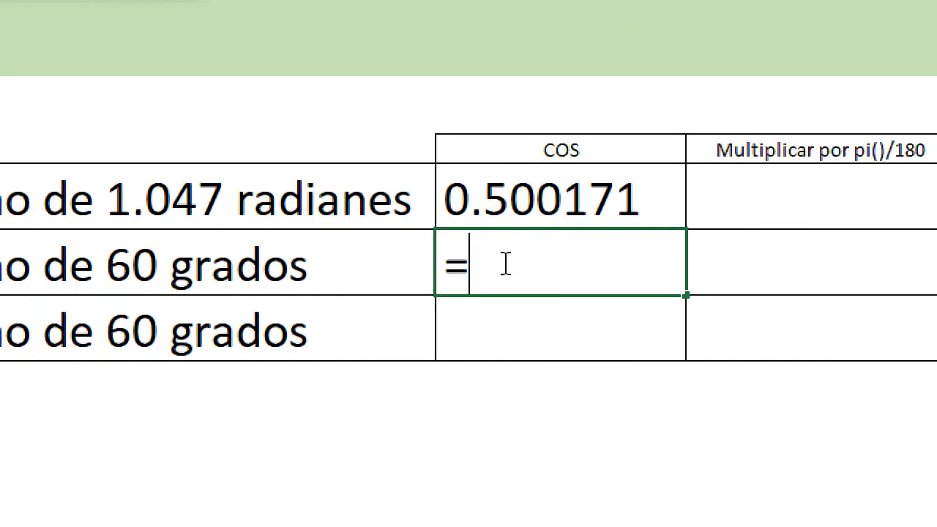
pyautogui.press('Escape')
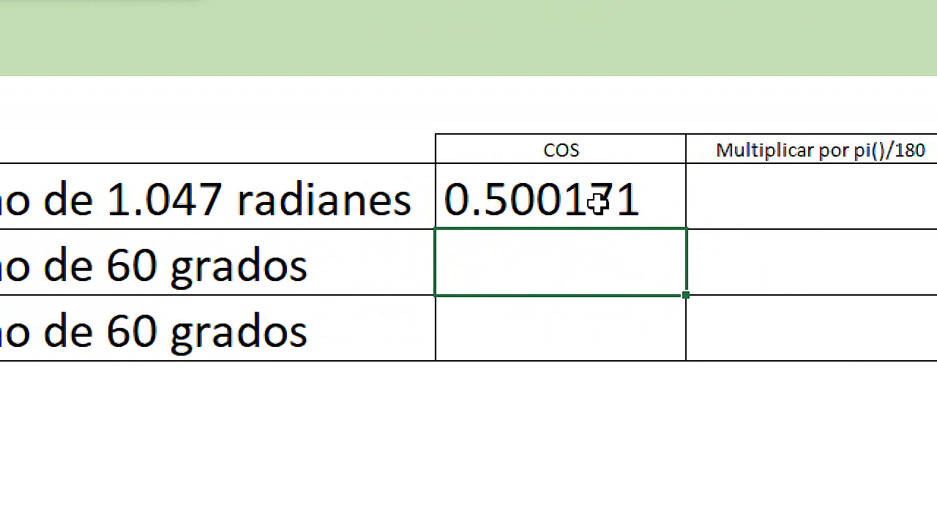
pyautogui.doubleClick(675, 144)
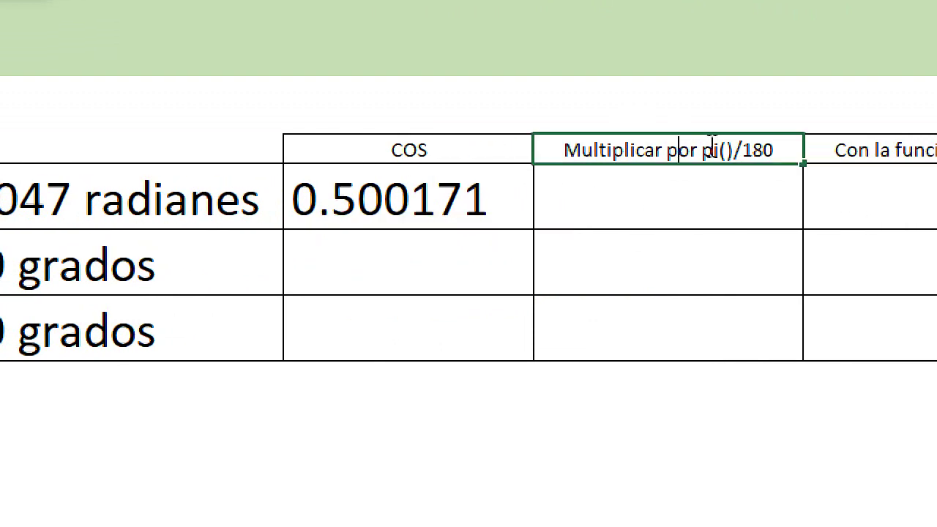
# Enter =COS(60*PI()/180) in J26, correcting the PO typo, to return 0.5
pyautogui.click(654, 235)
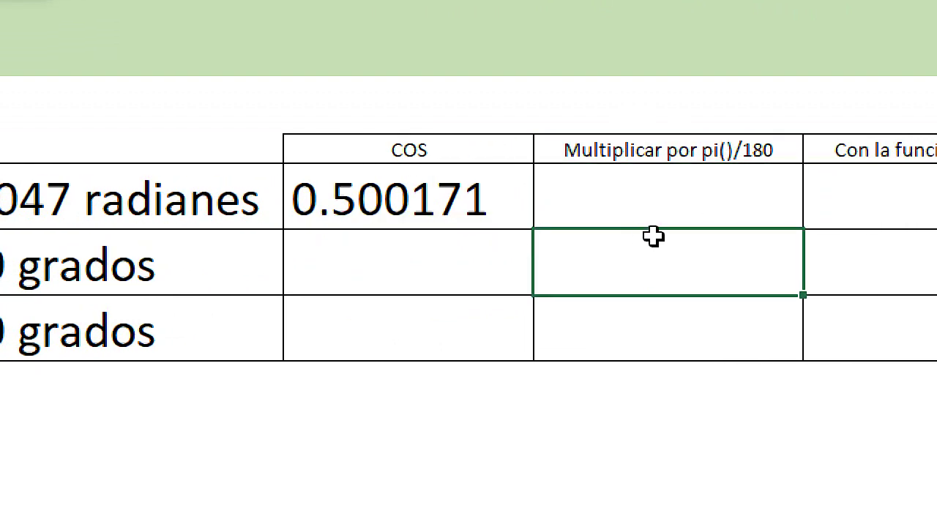
pyautogui.write('=COS')
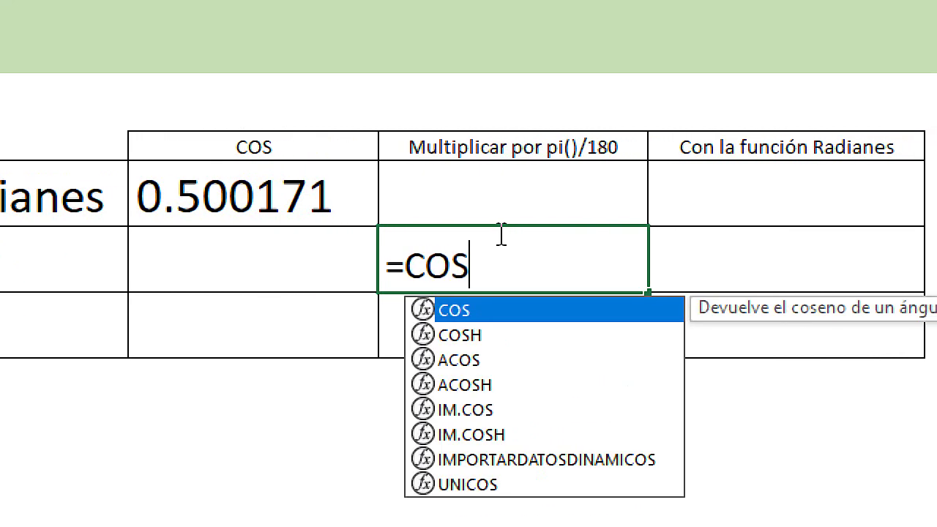
pyautogui.write('(')
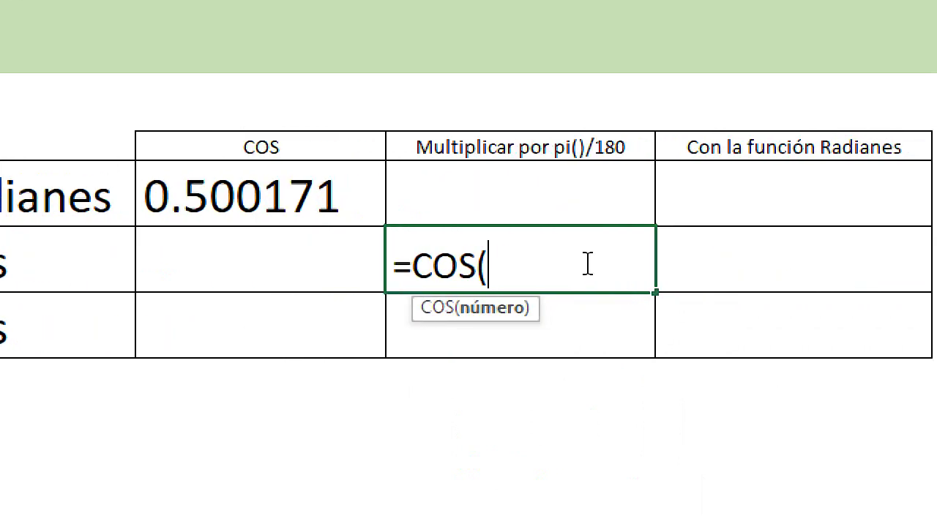
pyautogui.write('60')
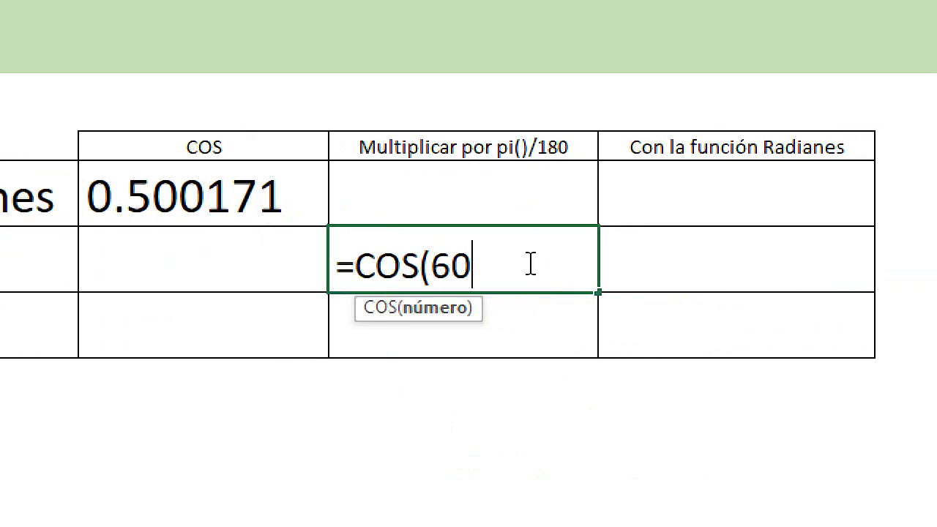
pyautogui.write('*PO()')
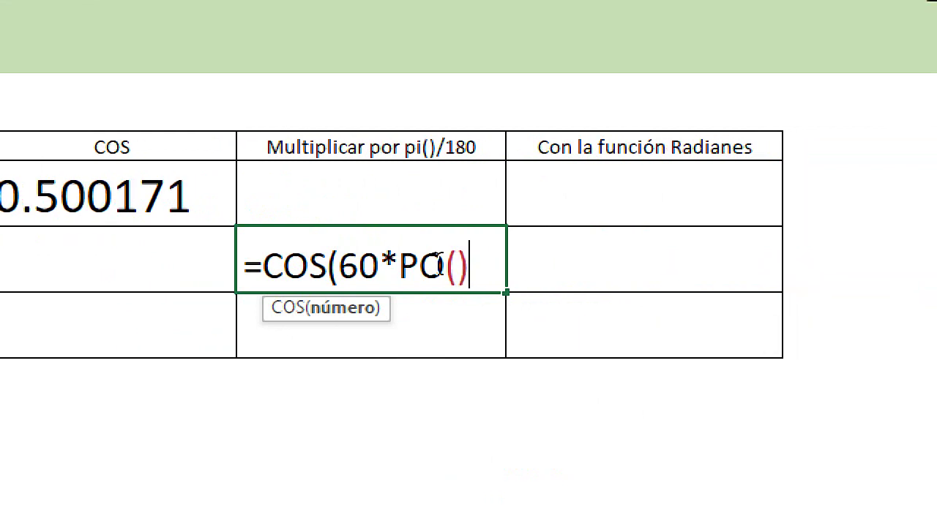
pyautogui.press('BackSpace')
pyautogui.press('BackSpace')
pyautogui.press('BackSpace')
pyautogui.write('i')
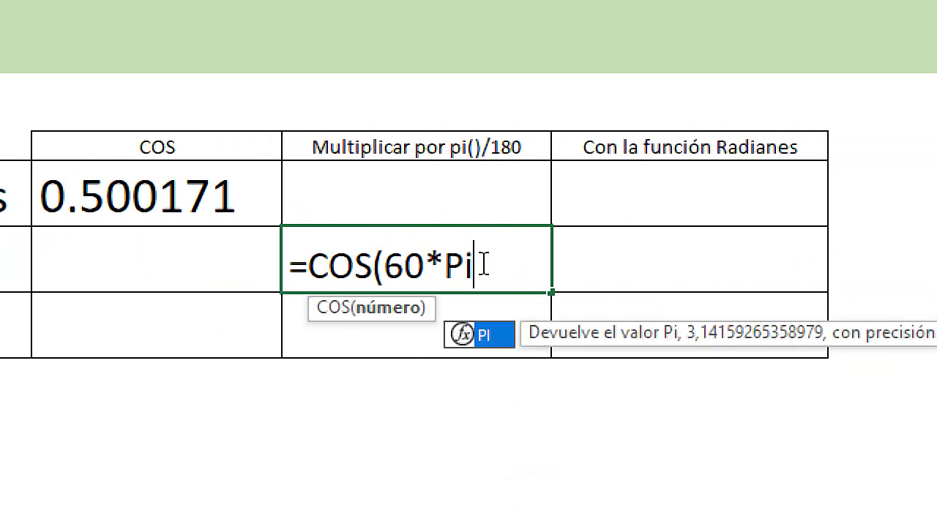
pyautogui.write('()')
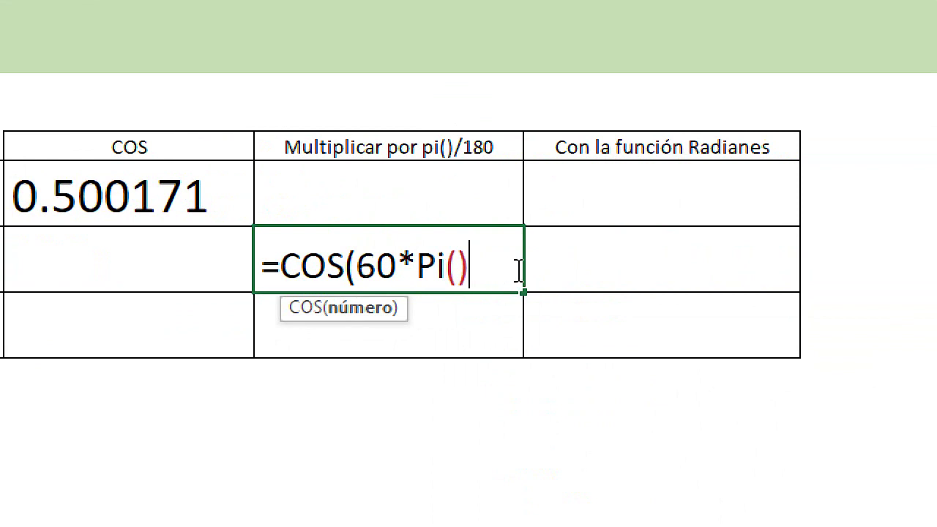
pyautogui.write('/180')
pyautogui.write(')')
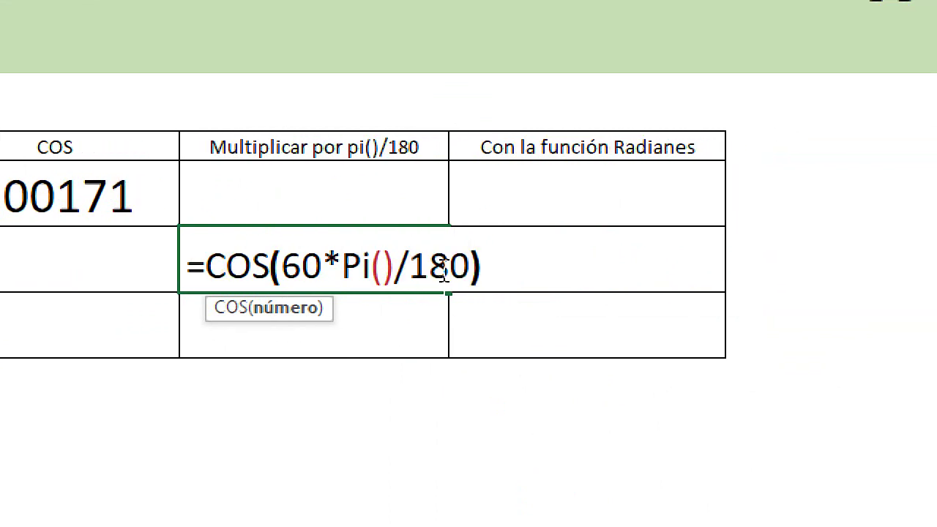
pyautogui.press('Return')
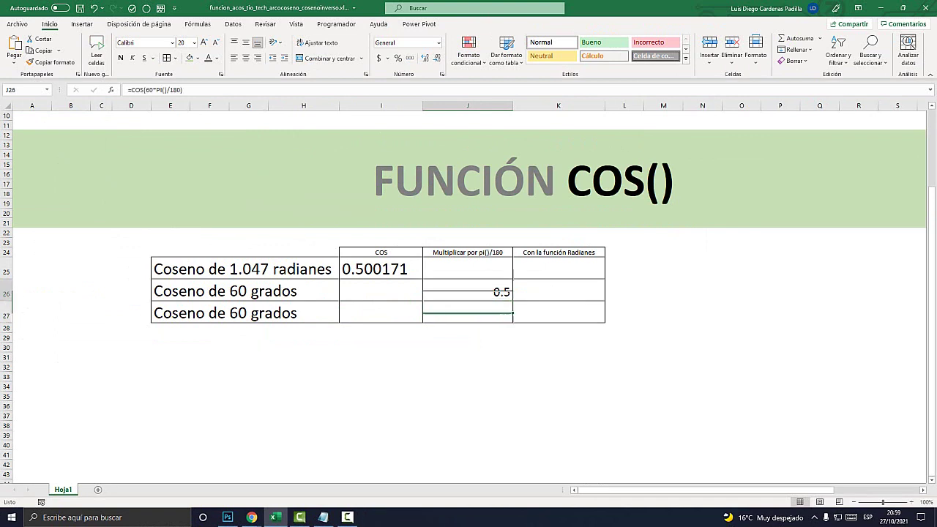
# Centre J26's 0.5 horizontally and vertically with Center and Middle Align
pyautogui.click(510, 294)
pyautogui.click(246, 58)
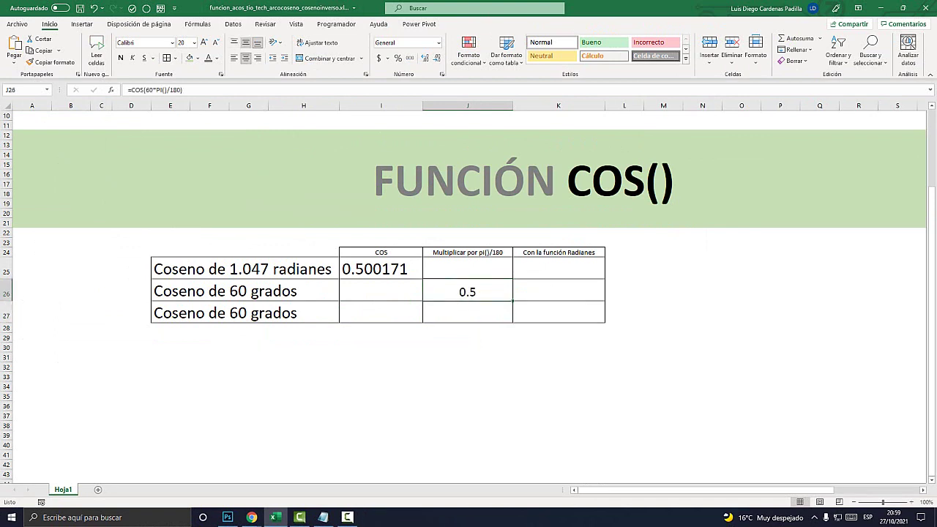
pyautogui.click(246, 42)
pyautogui.click(558, 312)
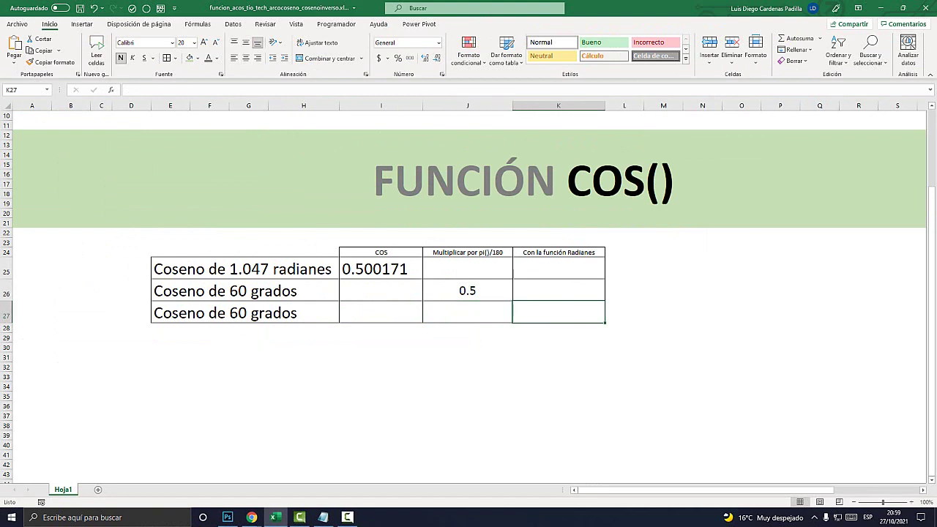
pyautogui.click(467, 291)
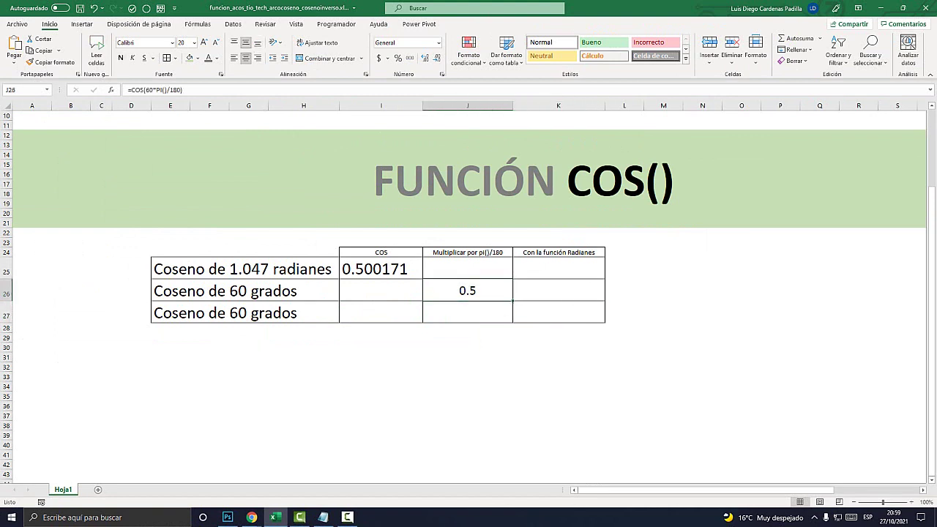
pyautogui.click(524, 290)
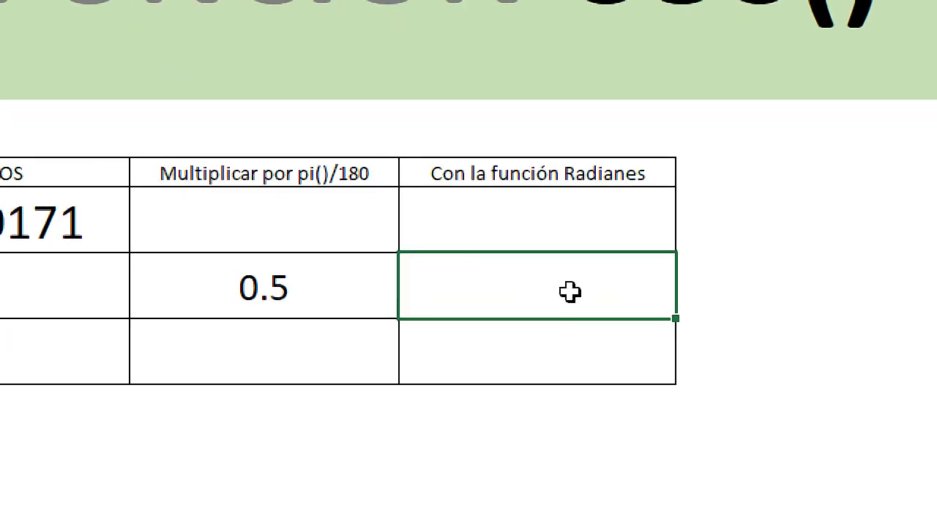
# Type a COS formula in K26, inserting radianes(60) as its argument
pyautogui.write('=')
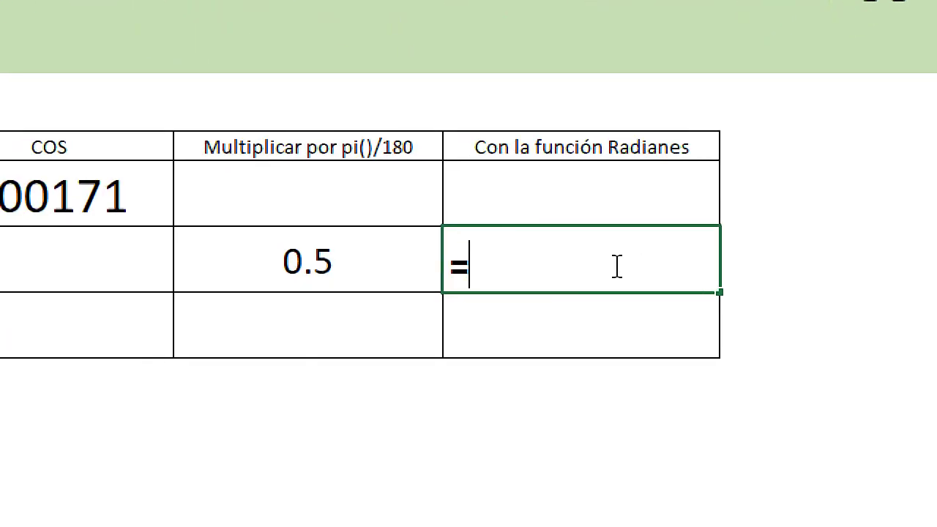
pyautogui.write('cos')
pyautogui.press('Tab')
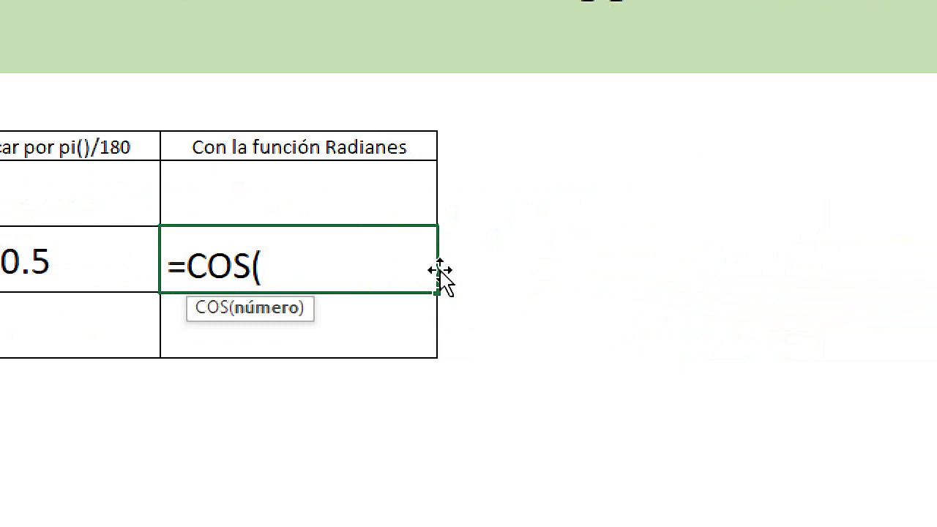
pyautogui.write('60)')
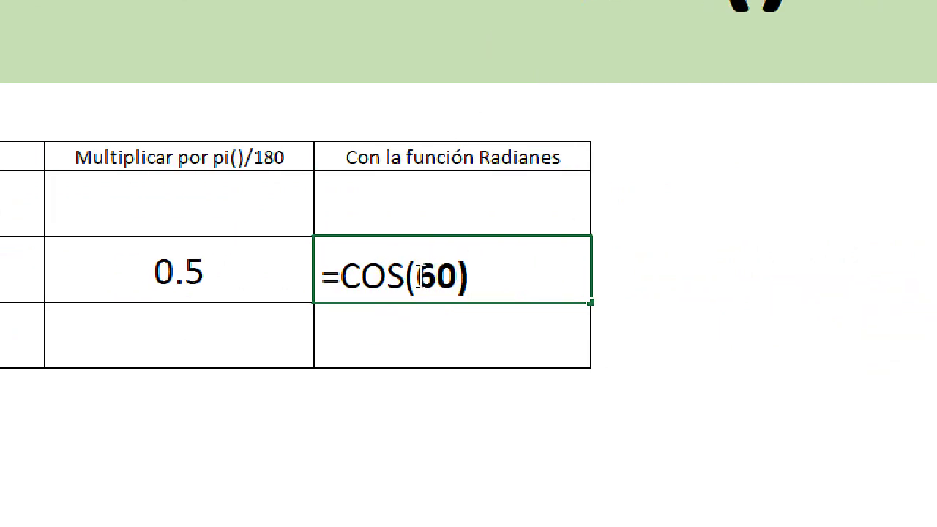
pyautogui.click(417, 276)
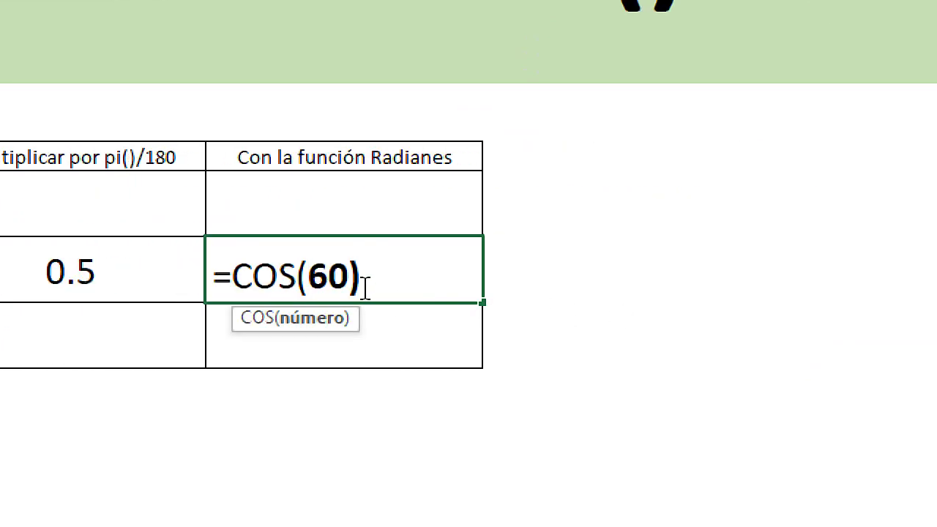
pyautogui.write('radia')
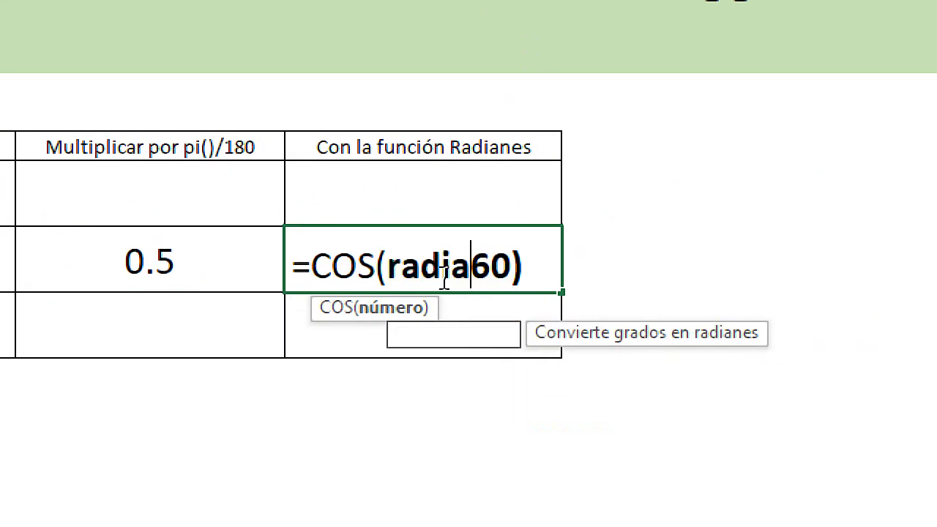
pyautogui.write('nes(60')
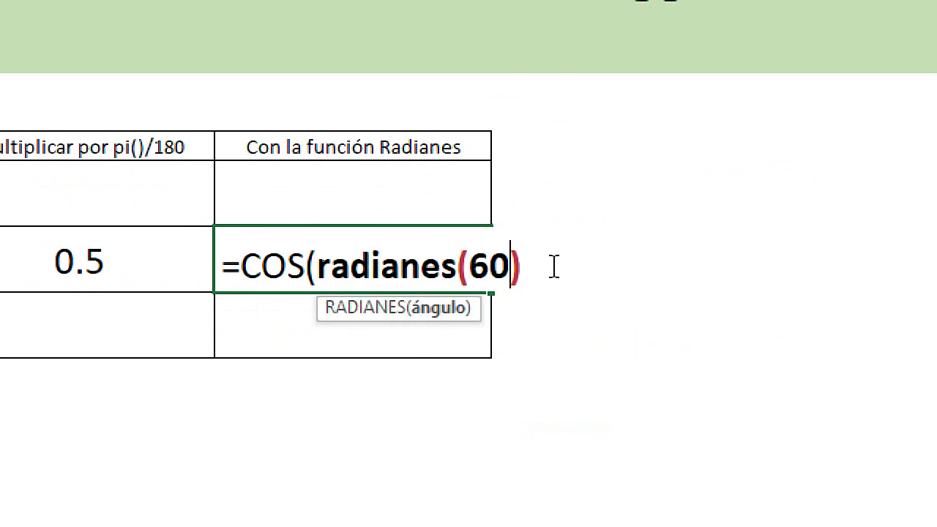
pyautogui.write(')')
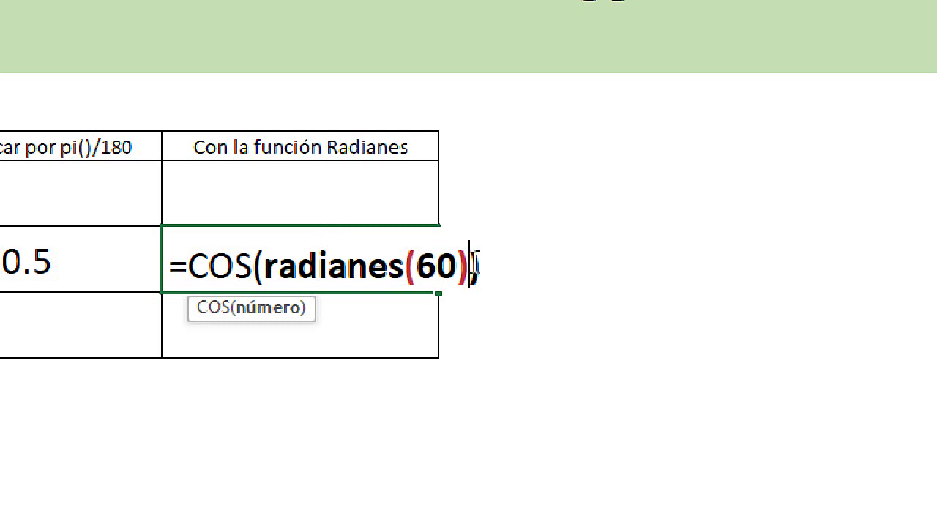
# Remove the stray plus sign and commit =COS(RADIANES(60)) in K26, returning 0.5
pyautogui.moveTo(469, 265); pyautogui.dragTo(265, 265)
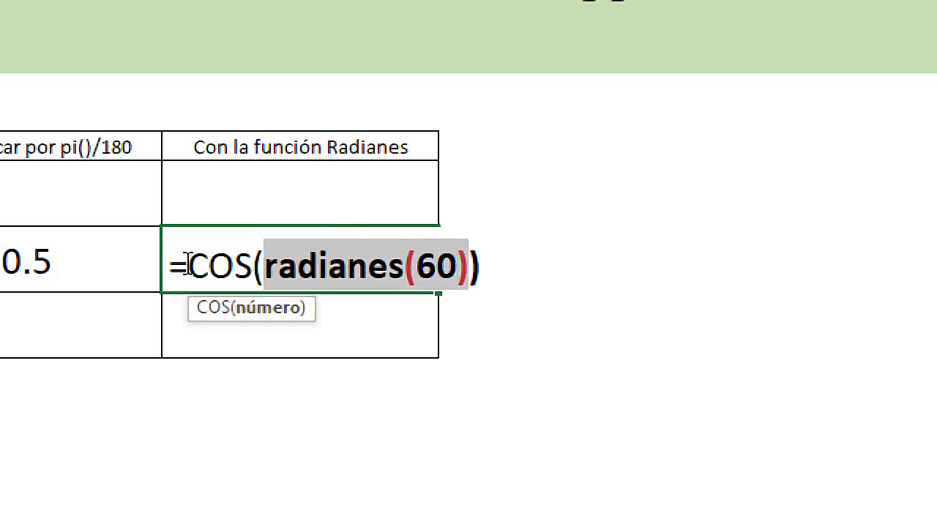
pyautogui.moveTo(188, 264); pyautogui.dragTo(475, 266)
pyautogui.click(469, 270)
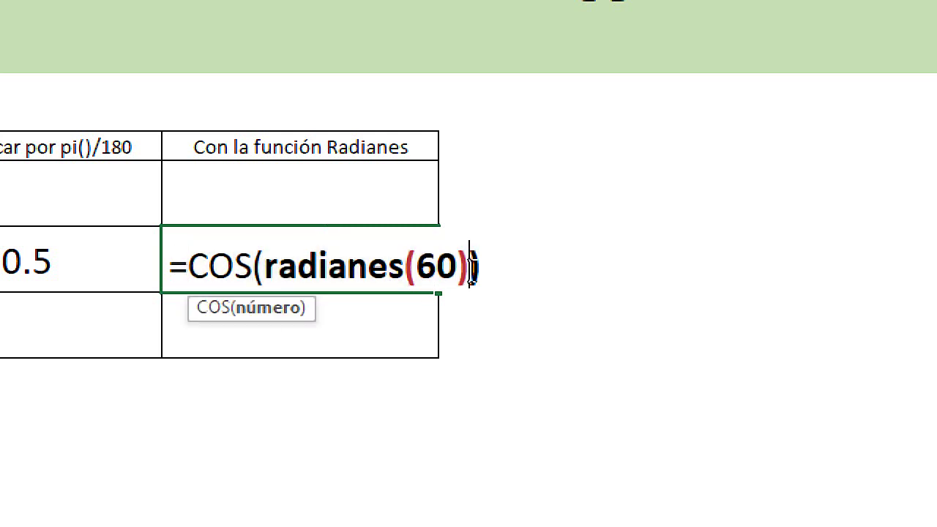
pyautogui.write('+')
pyautogui.press('Return')
pyautogui.press('Return')
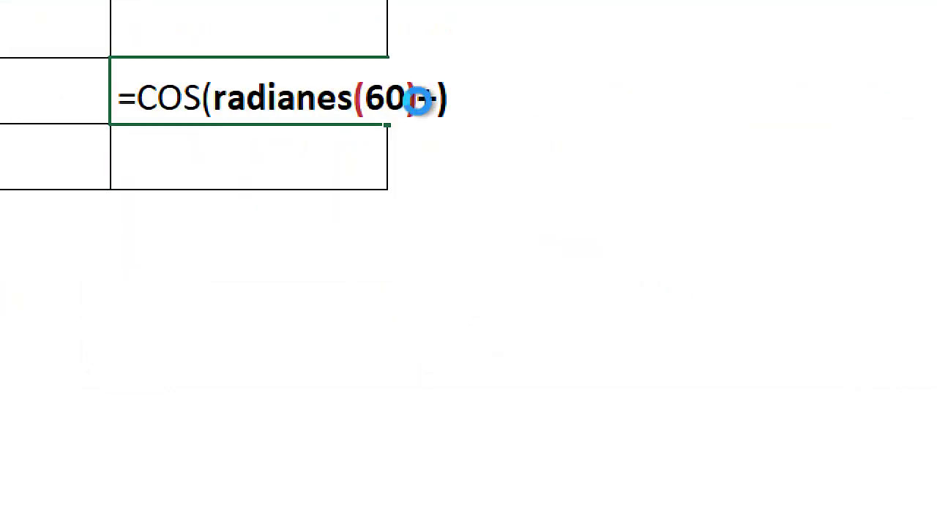
pyautogui.press('Return')
pyautogui.press('Return')
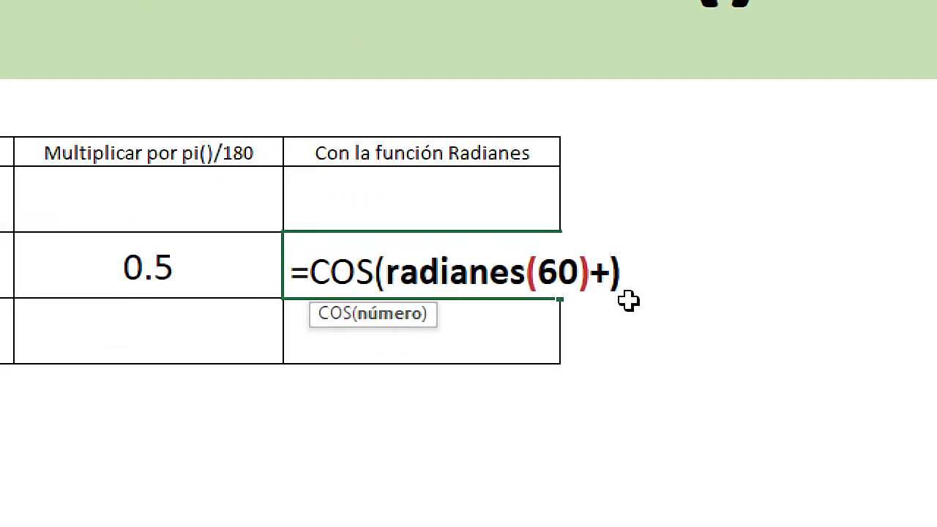
pyautogui.press('BackSpace')
pyautogui.press('Return')
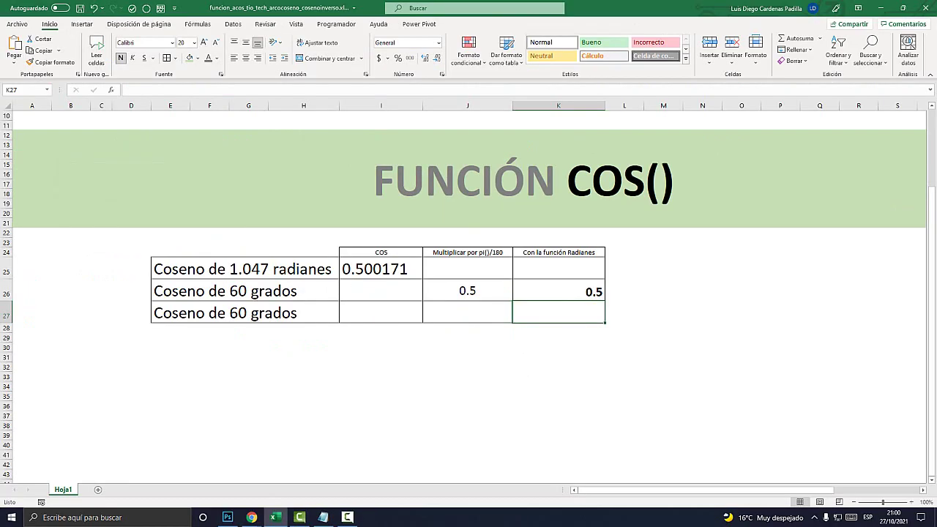
# Centre K26's 0.5 horizontally and vertically
pyautogui.press('Up')
pyautogui.click(246, 58)
pyautogui.click(246, 42)
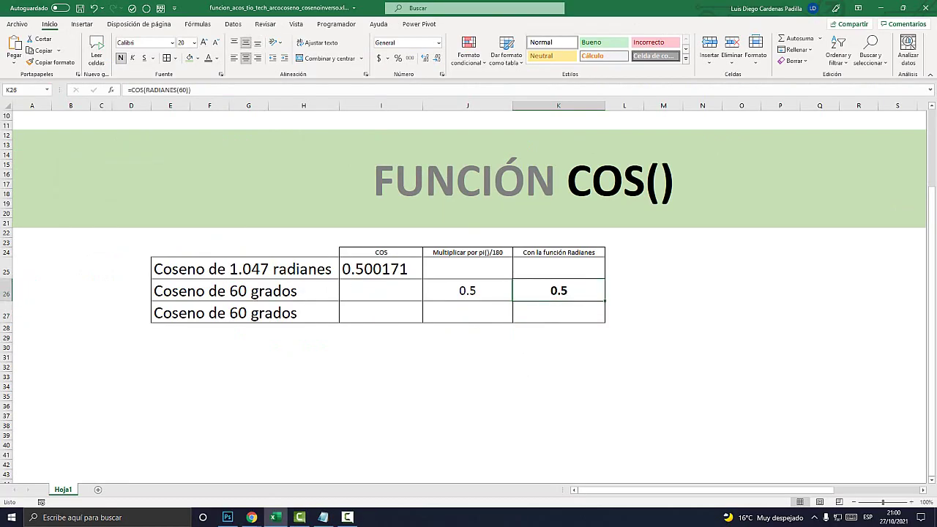
# Compare the PI()/180 formula in J26 with the RADIANES formula in K26, leaving both unchanged
pyautogui.click(469, 291)
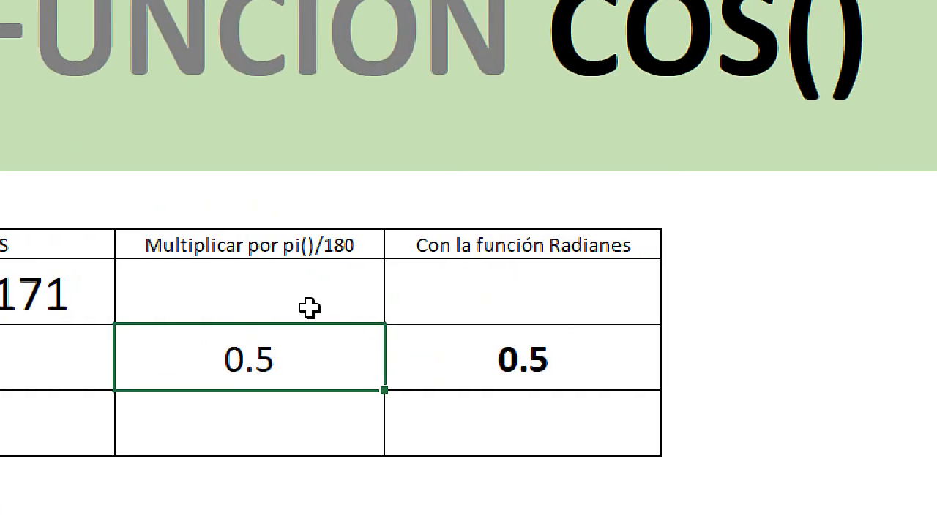
pyautogui.doubleClick(324, 345)
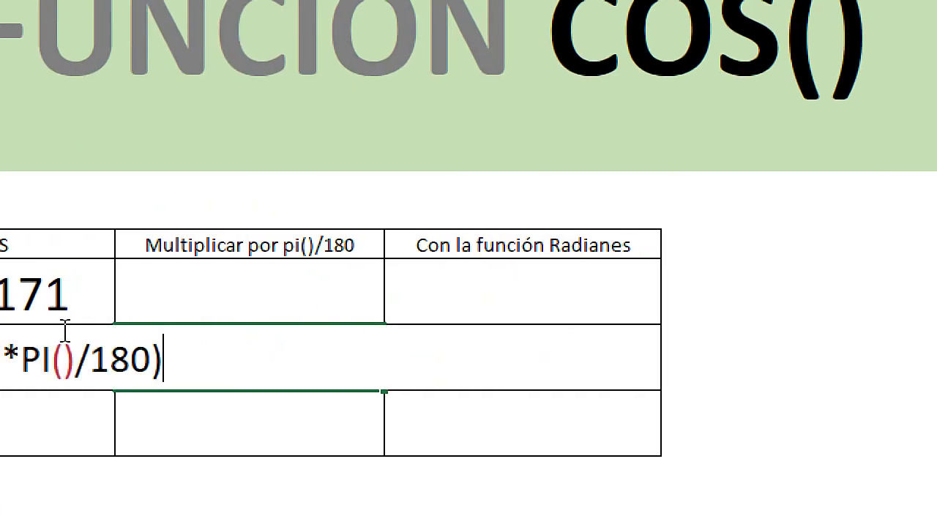
pyautogui.moveTo(246, 360); pyautogui.dragTo(315, 361)
pyautogui.press('Escape')
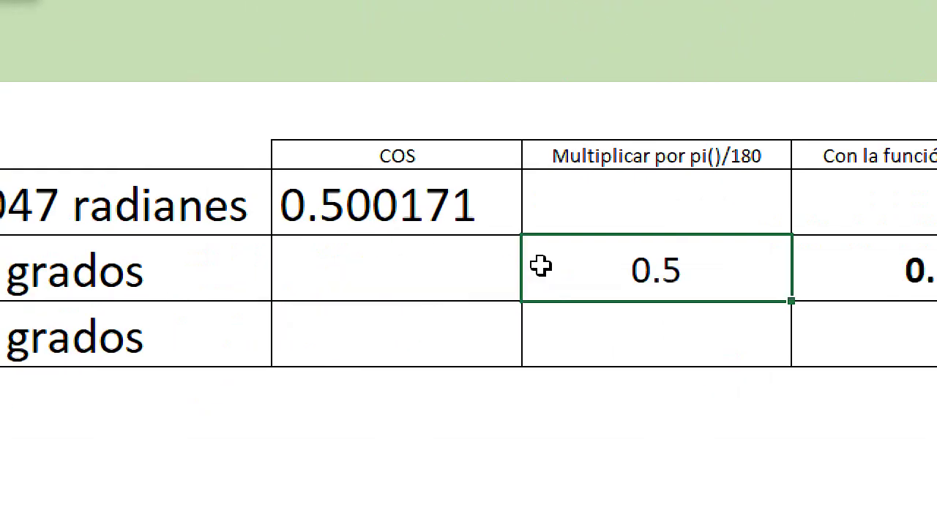
pyautogui.doubleClick(684, 280)
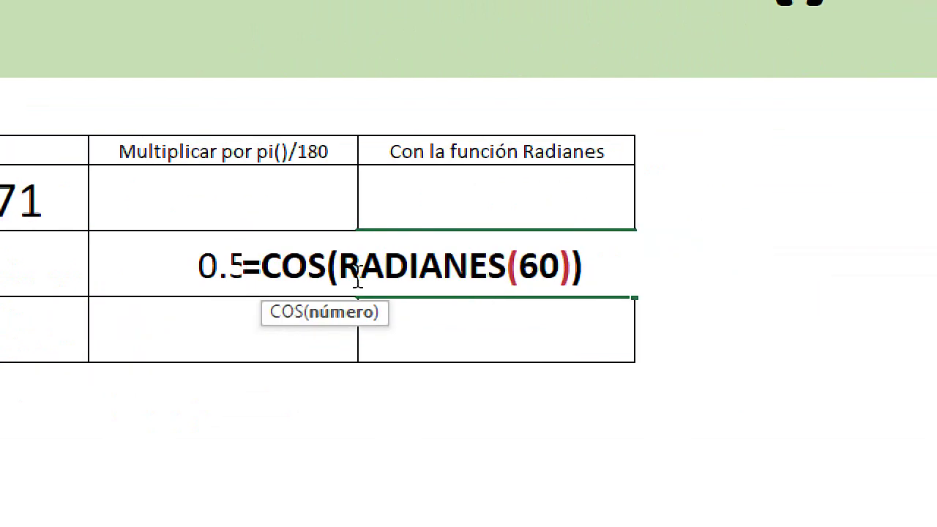
pyautogui.moveTo(336, 278); pyautogui.dragTo(518, 269)
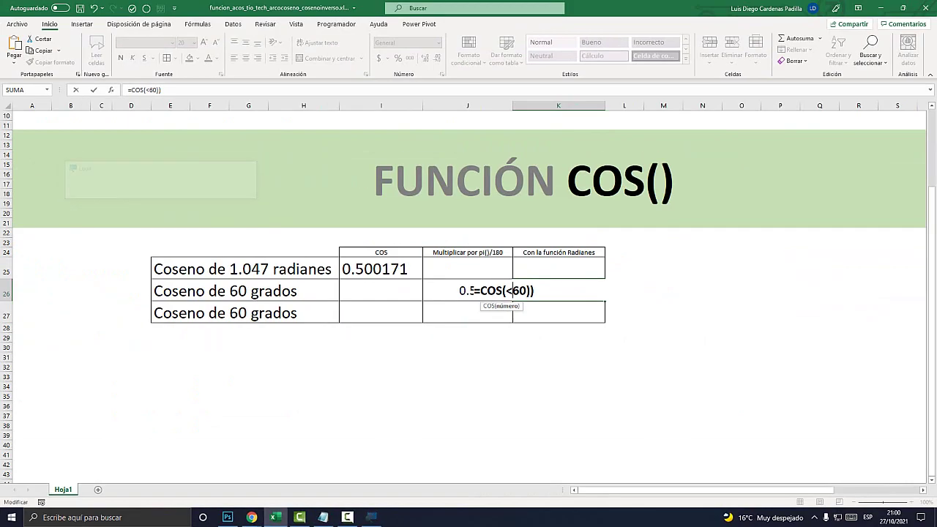
pyautogui.write('<')
pyautogui.press('Return')
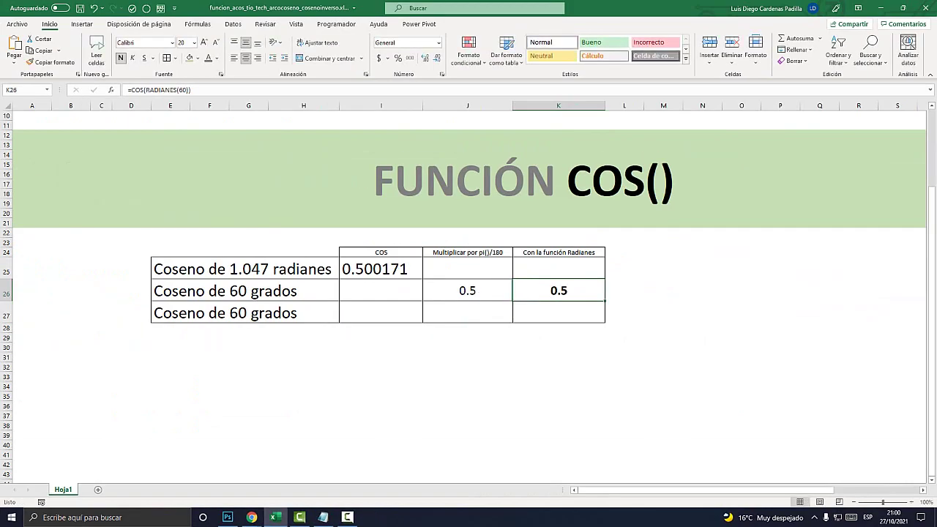
pyautogui.click(467, 290)
pyautogui.click(245, 313)
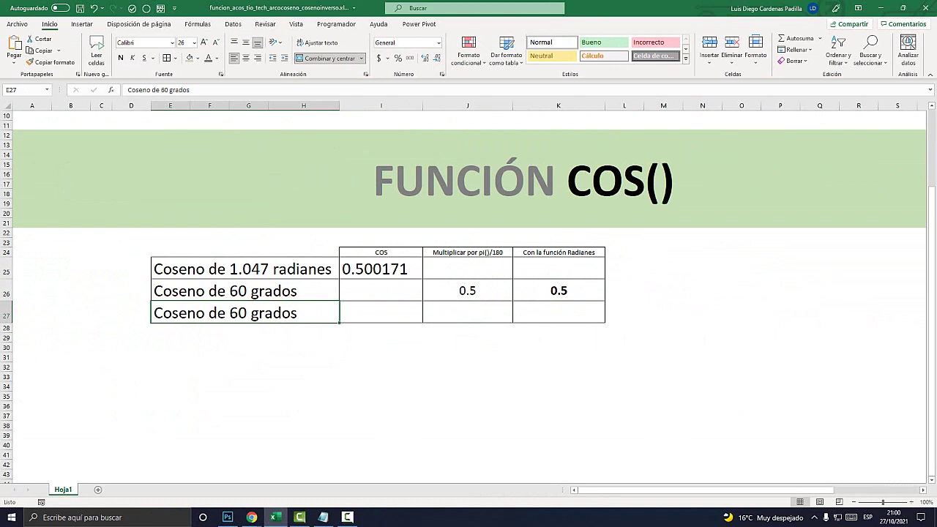